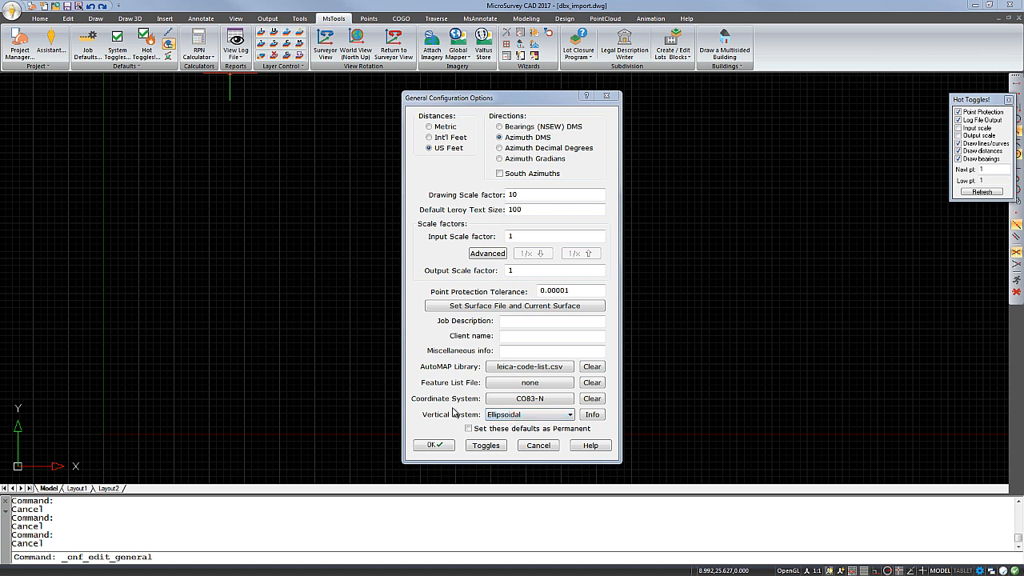
- Accept the general configuration and start a Leica DBX import of job BENSON1 from the folder BENSON1_7008_0425_141434
click(433, 445)
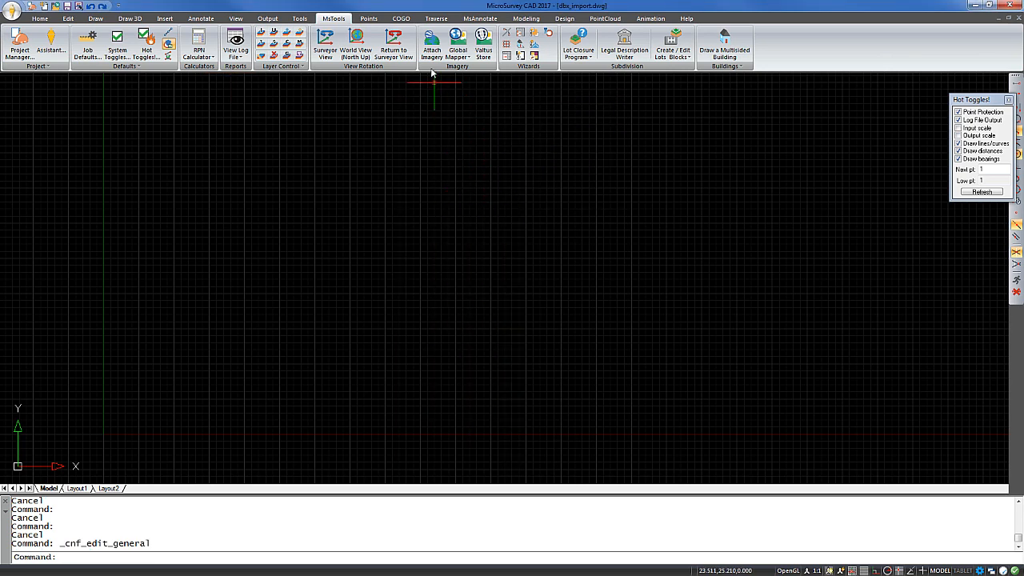
click(436, 19)
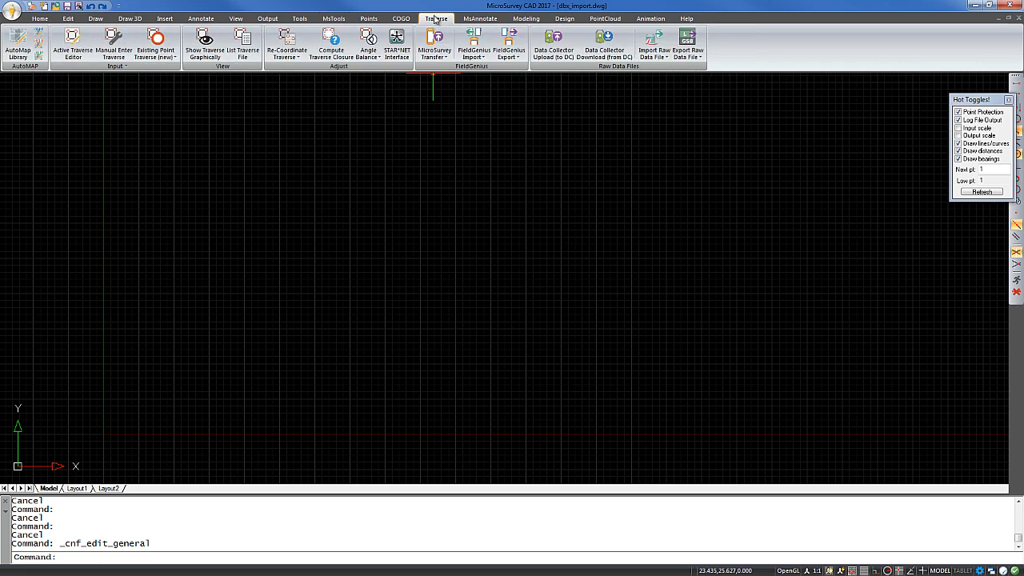
click(656, 56)
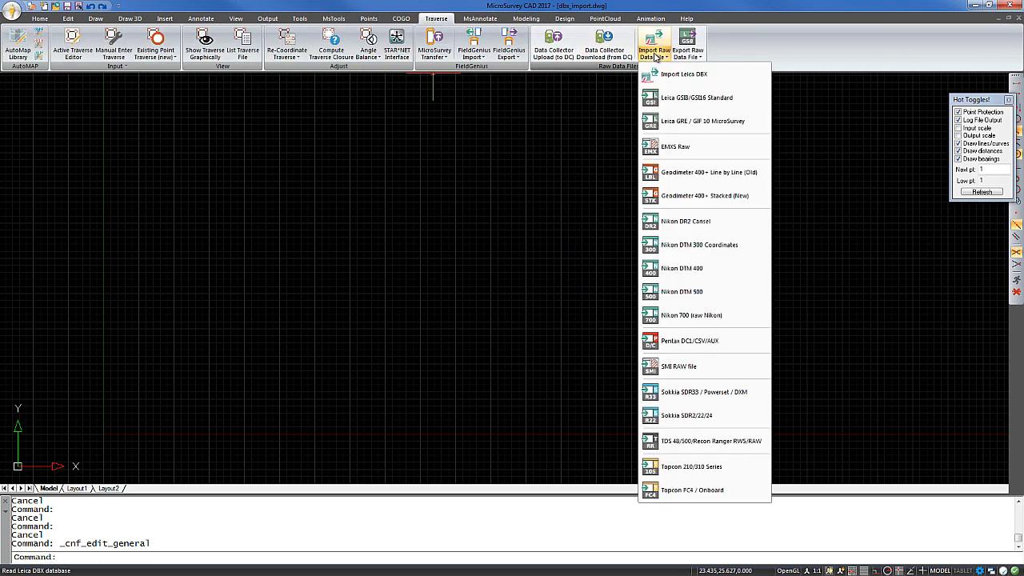
click(685, 74)
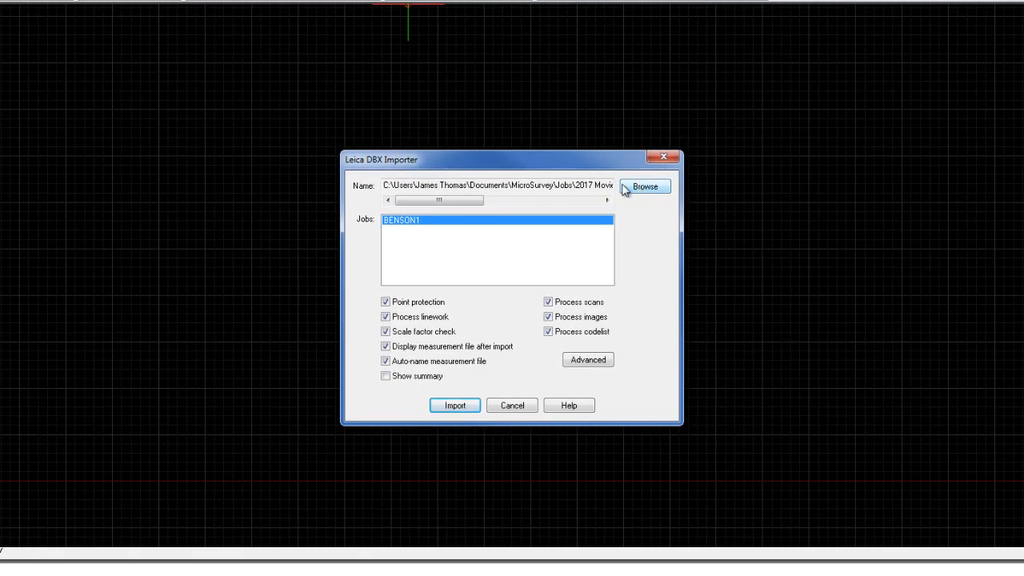
click(640, 188)
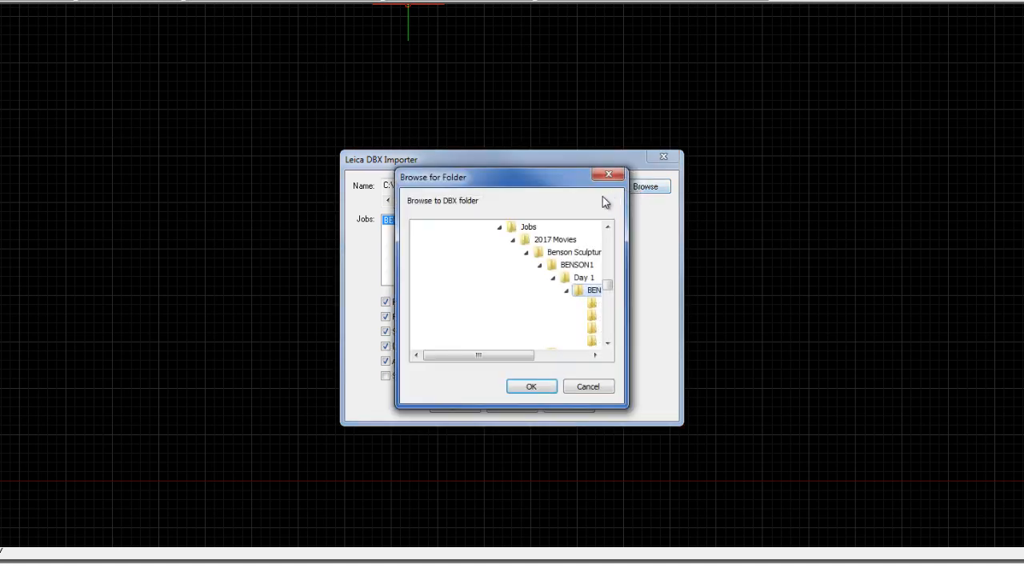
drag(500, 361, 555, 360)
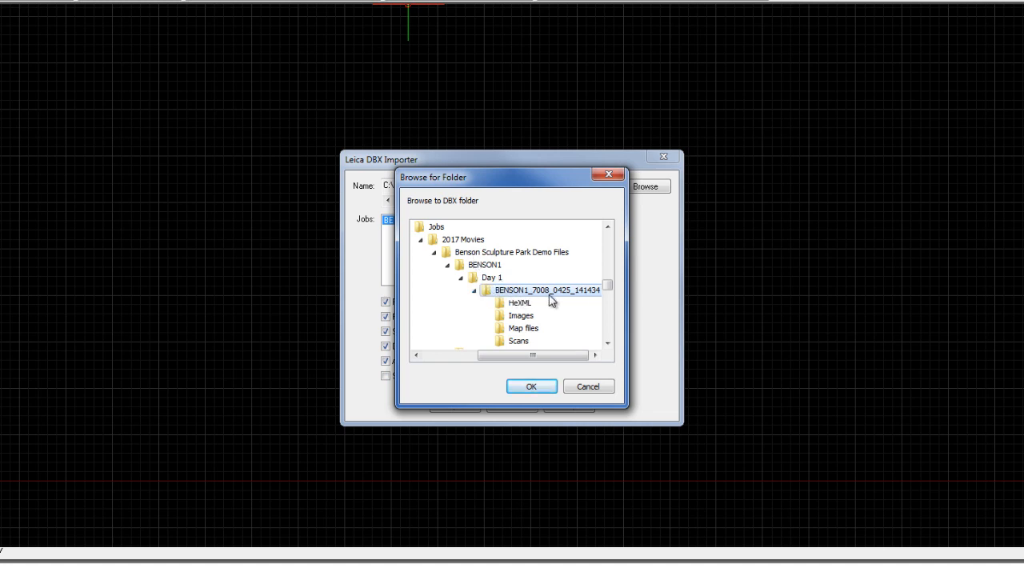
click(531, 387)
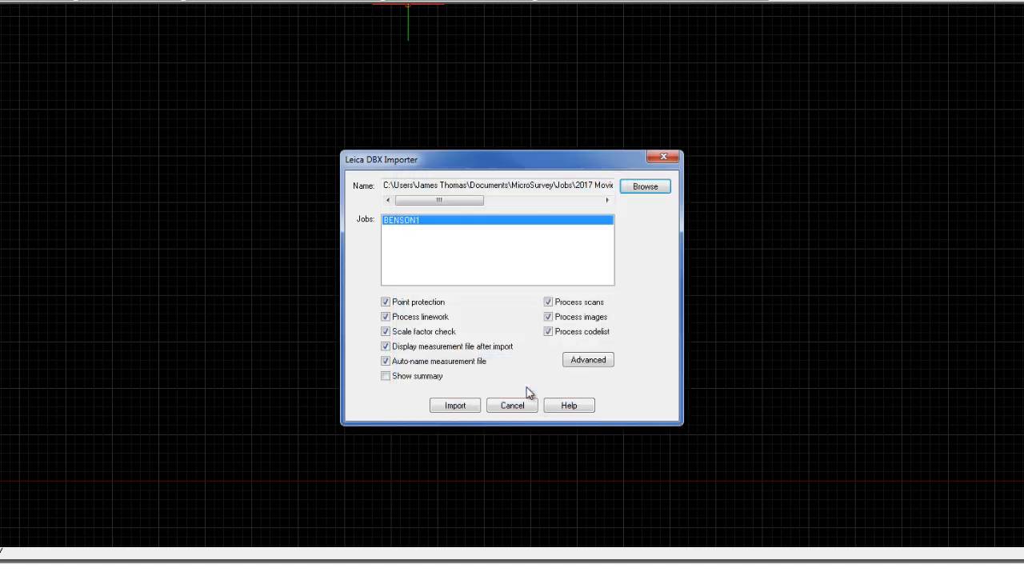
click(407, 226)
- Enable the import summary, disable scan processing, accept the advanced DBX processing options, and run the import
click(386, 377)
click(548, 302)
click(580, 365)
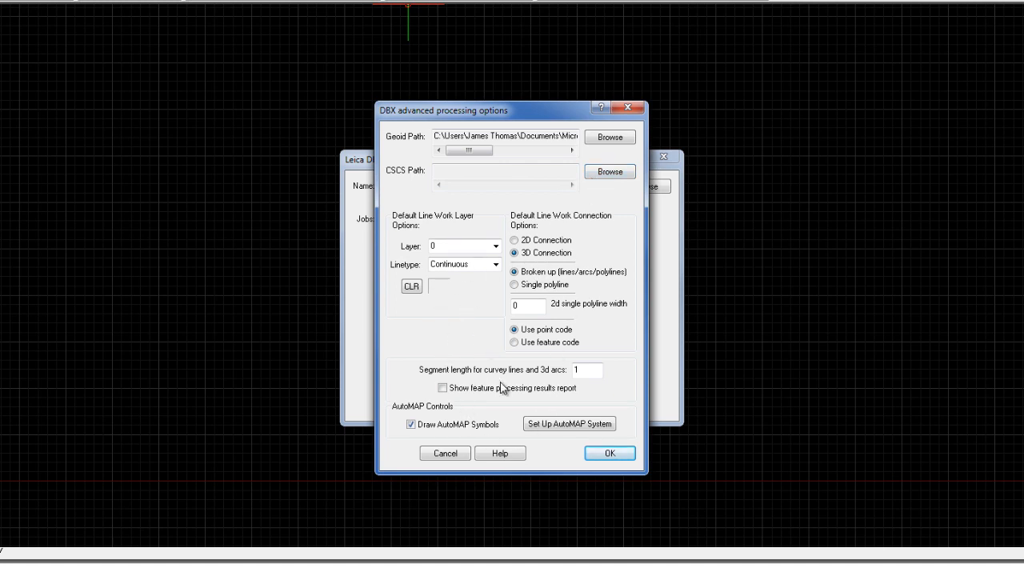
click(610, 454)
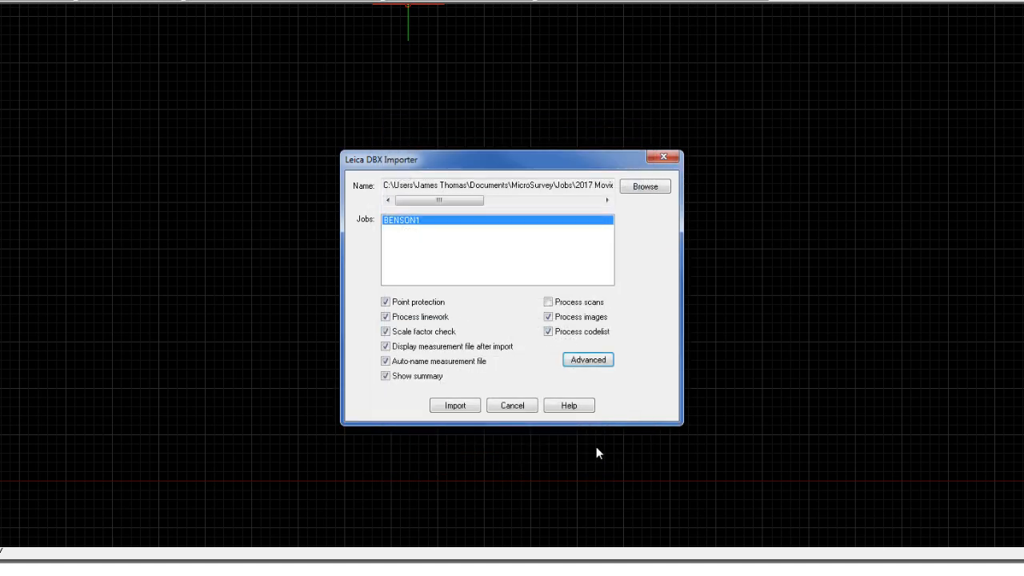
click(467, 408)
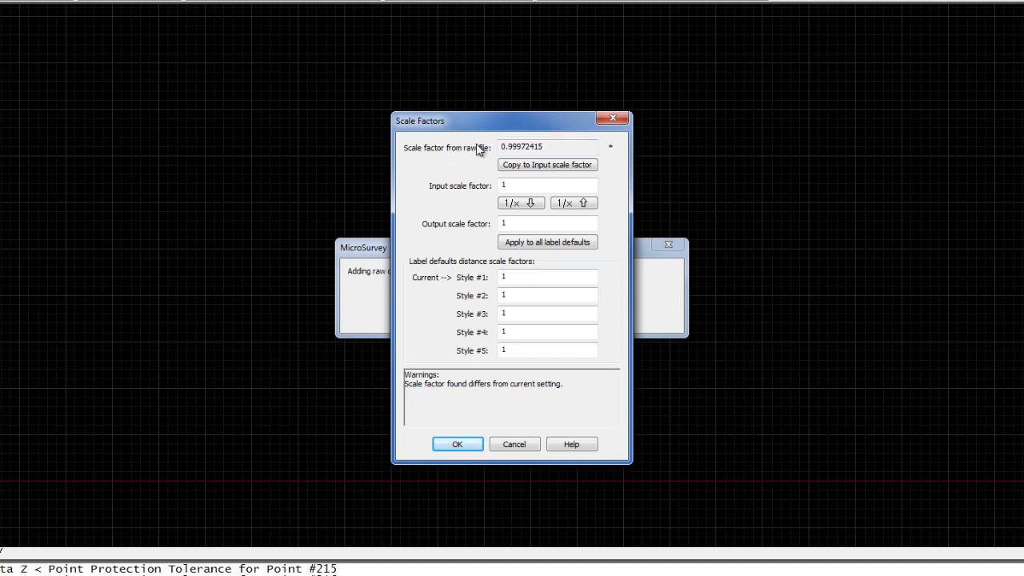
- Set the input scale factor to the raw file's 0.99972415 and apply its inverse as output factor to all label defaults
click(555, 147)
click(548, 166)
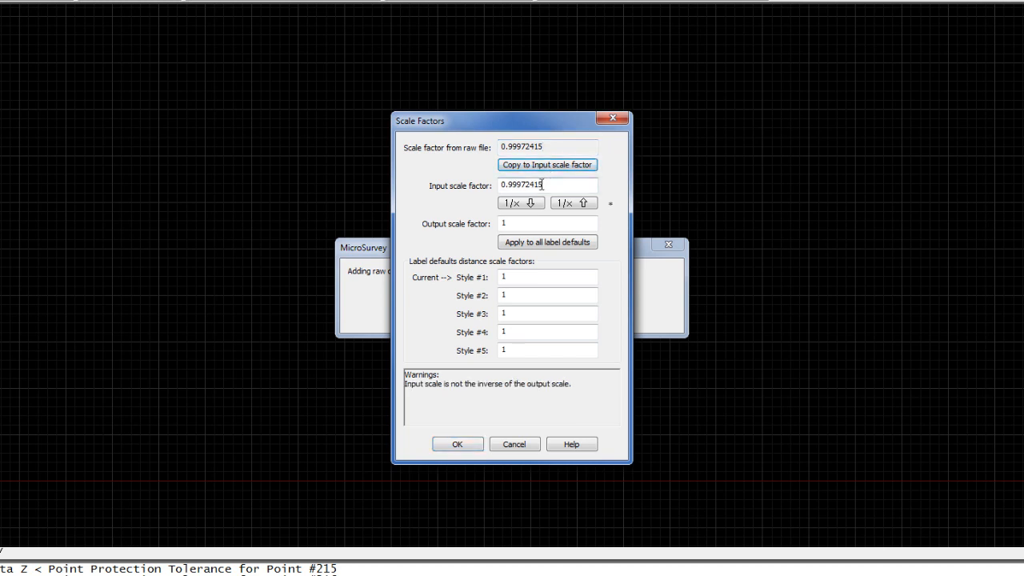
click(528, 204)
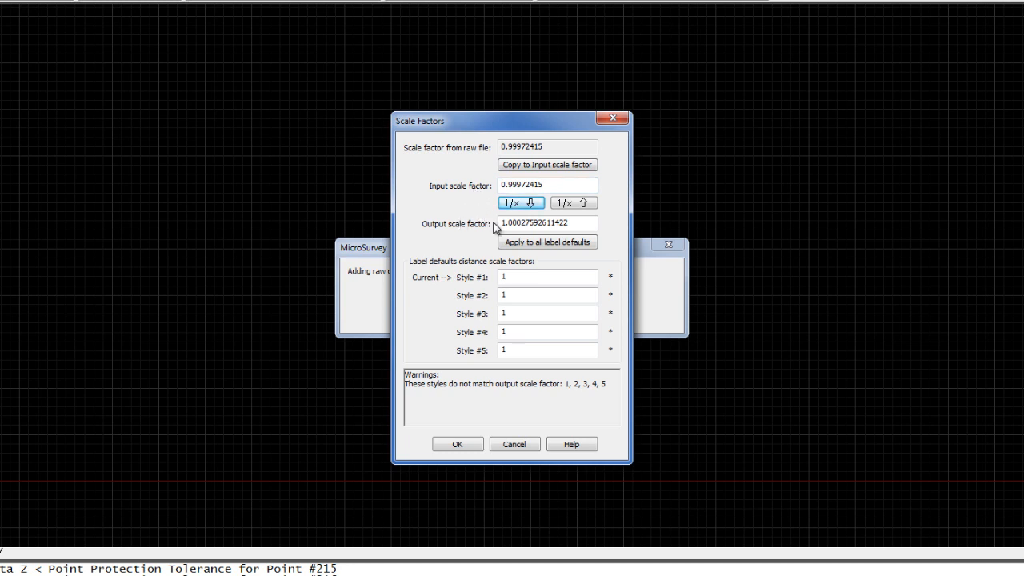
click(539, 244)
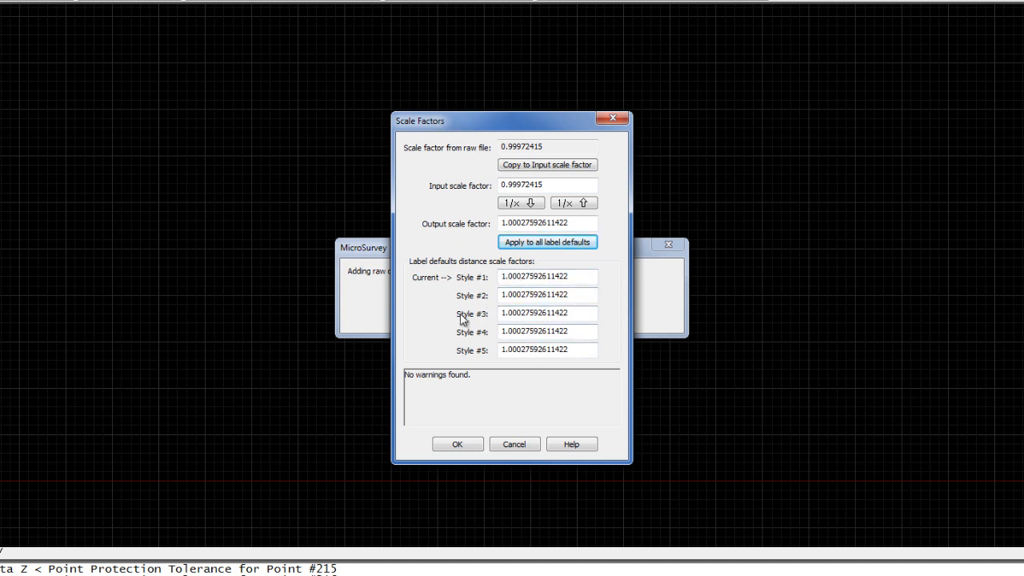
click(458, 445)
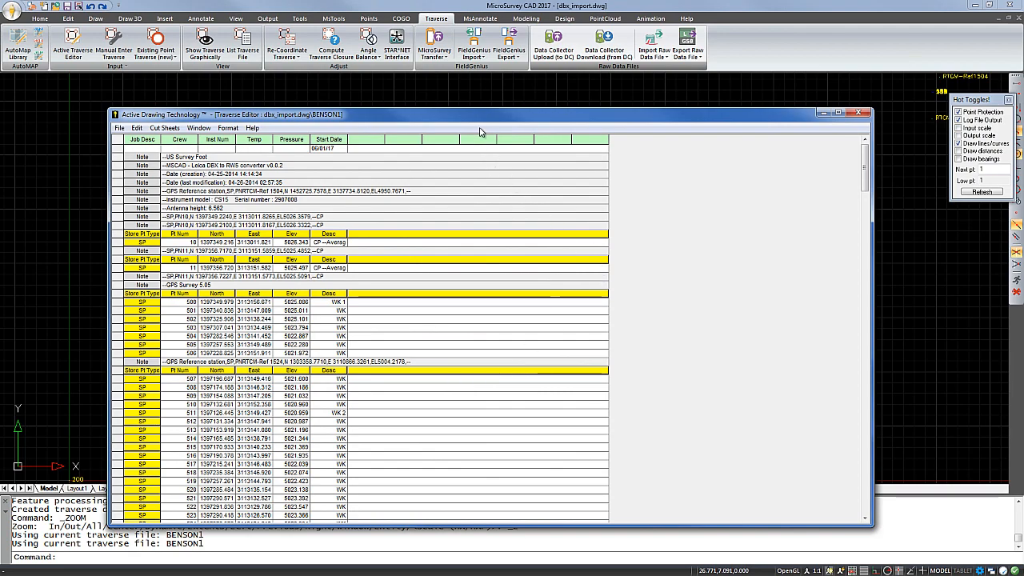
- Examine the imported BENSON1 notes, setups, shots and scan records in the Traverse Editor, and close it
drag(465, 119, 468, 106)
drag(466, 90, 462, 89)
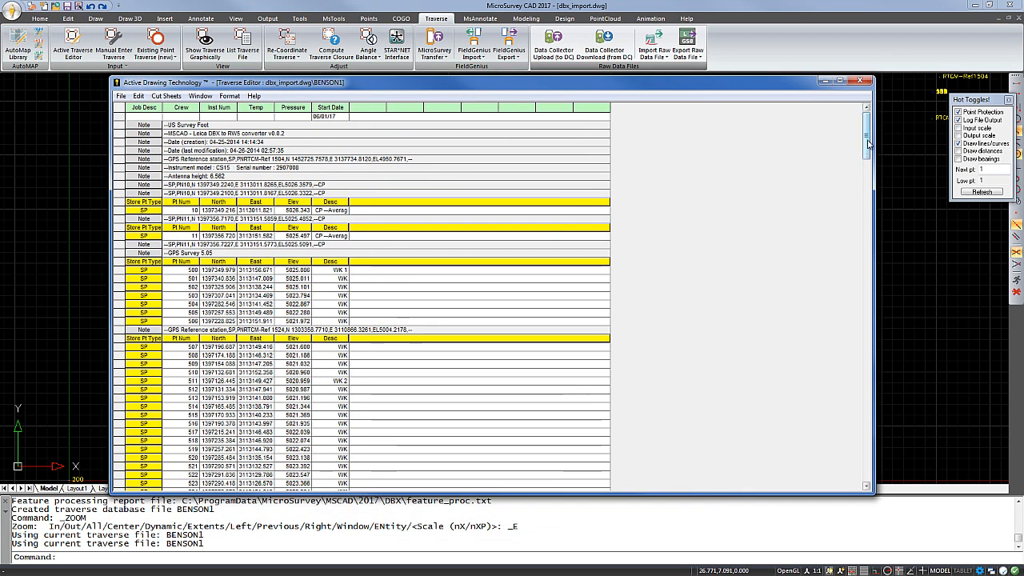
drag(867, 144, 865, 228)
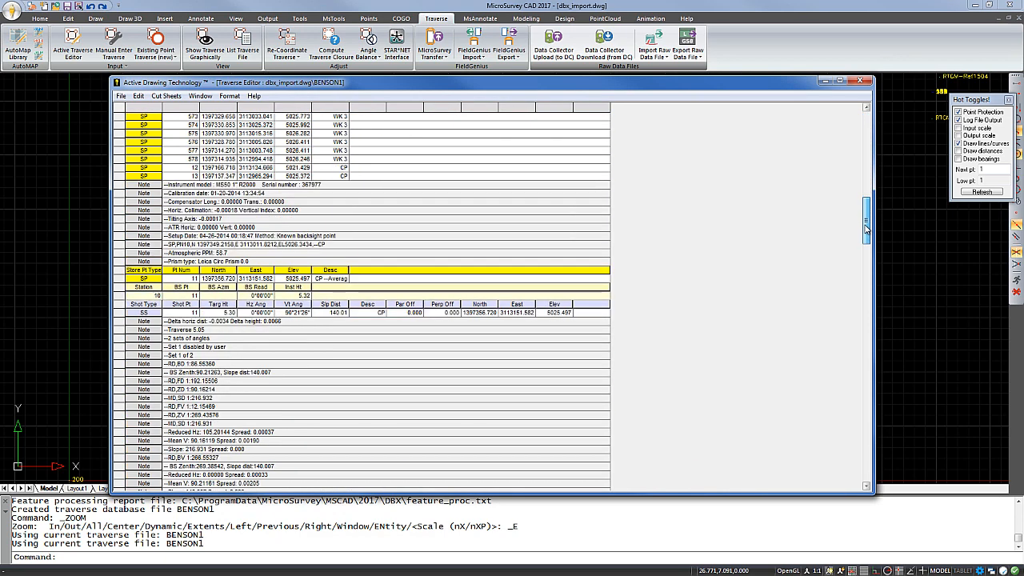
drag(866, 228, 854, 301)
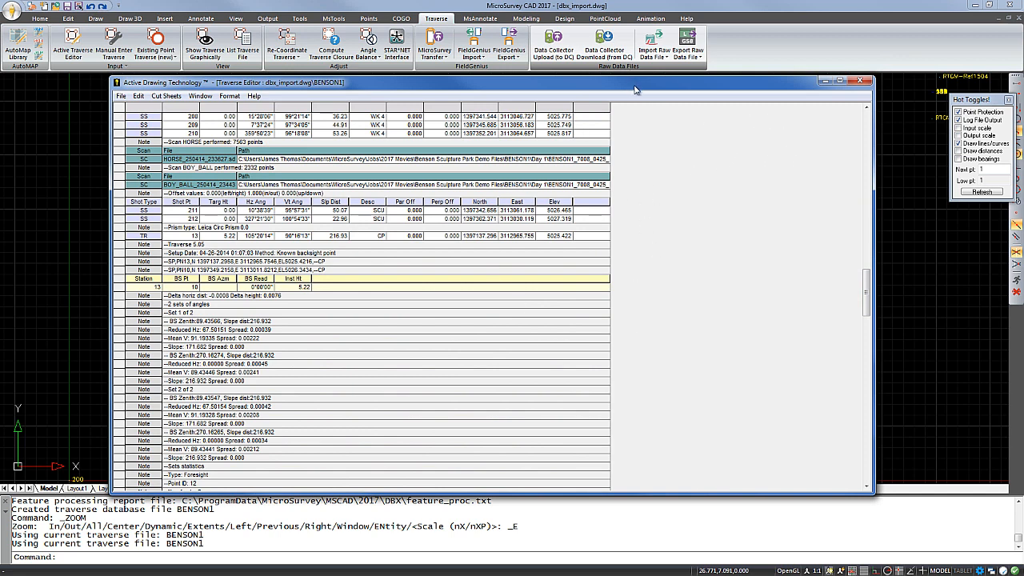
click(866, 83)
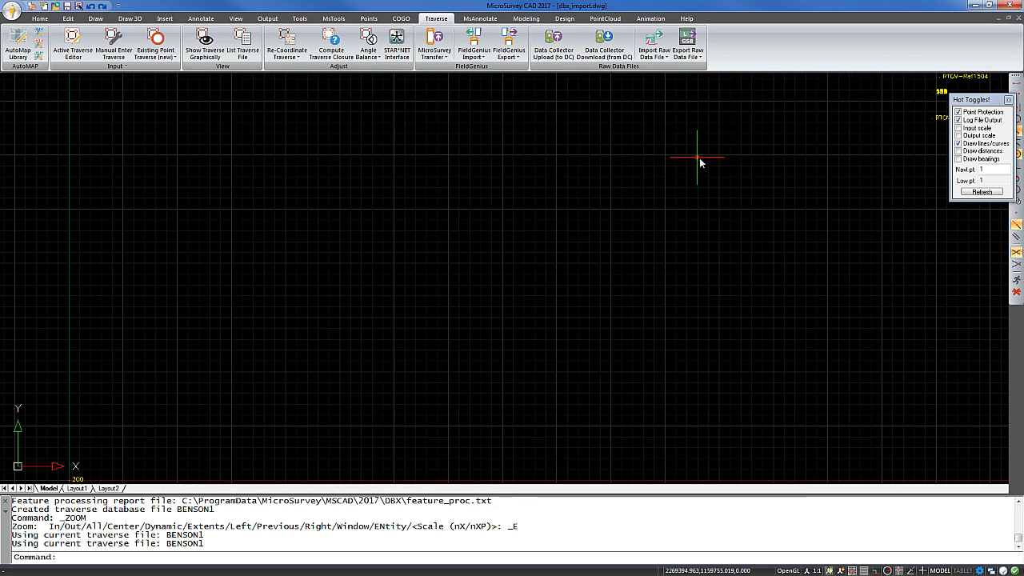
- Close the Hot Toggles window and delete stray point 200 near the drawing origin
scroll(709, 160, down, 2)
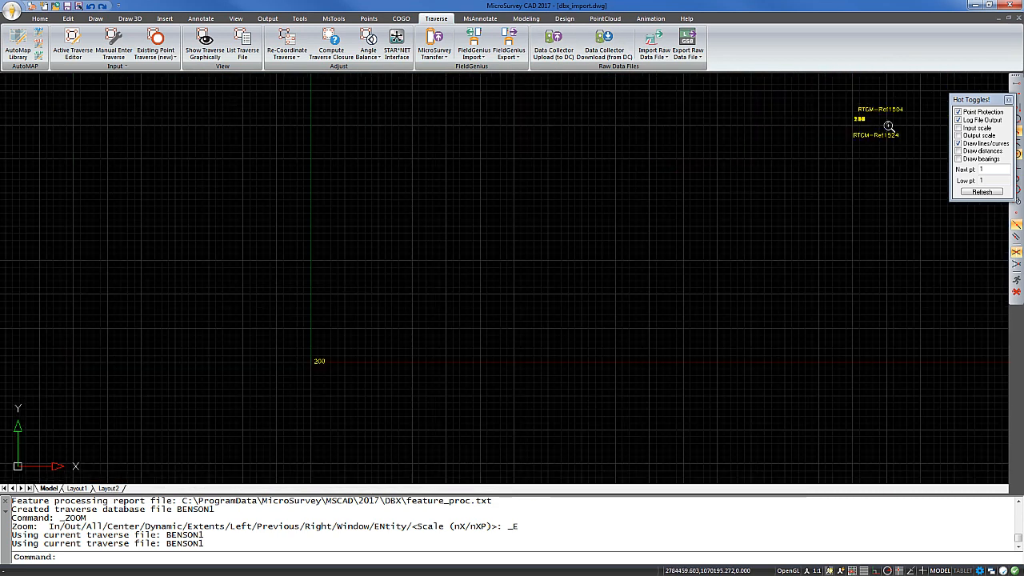
click(1008, 100)
mouse_move(675, 251)
middle_down()
mouse_move(574, 291)
mouse_move(600, 277)
middle_up()
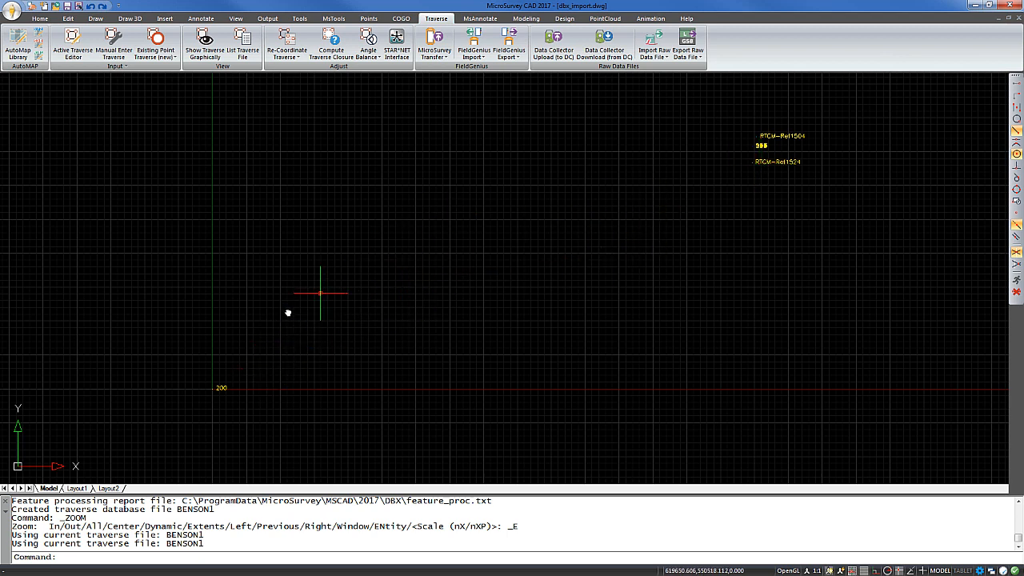
click(232, 372)
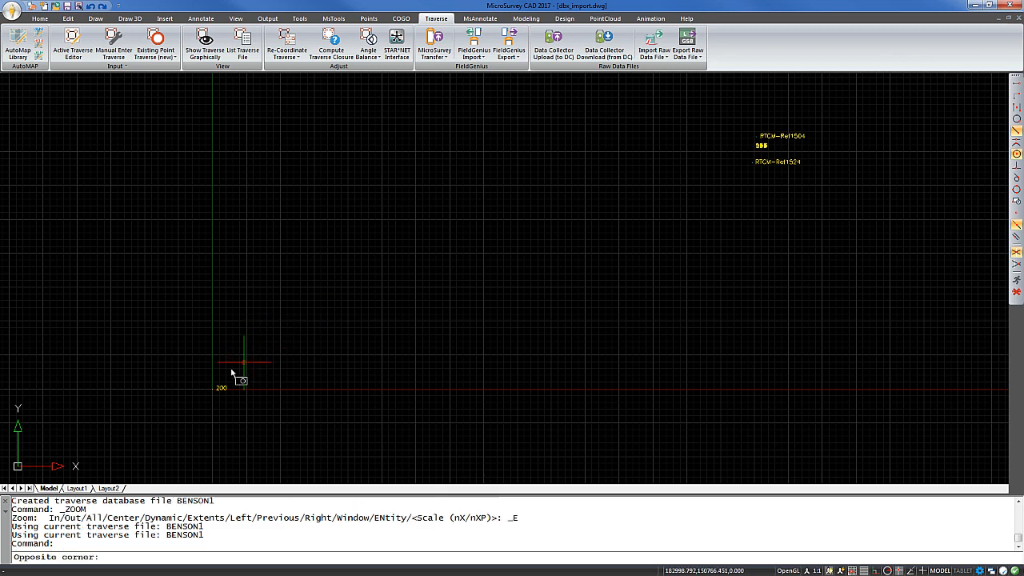
click(166, 413)
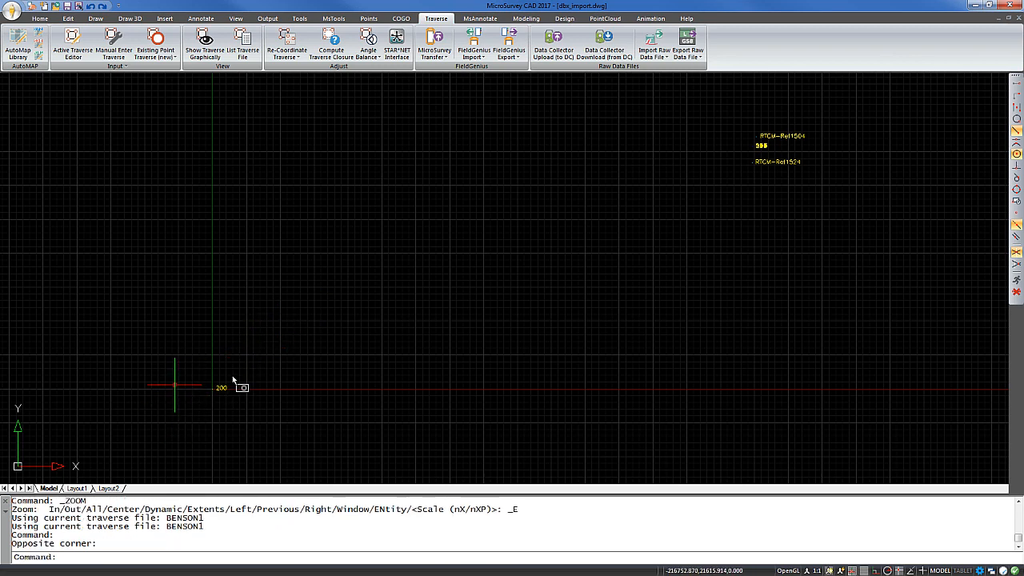
key(Delete)
click(494, 293)
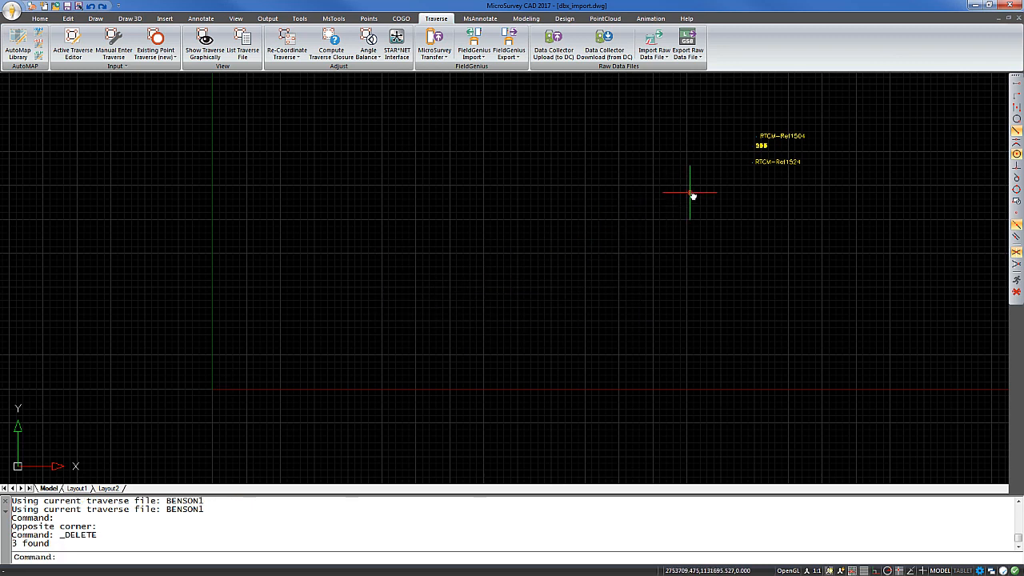
- Delete the GPS reference station points RTCM-Ref1504 and RTCM-Ref1524, accepting the protected-point erase
middle_drag(693, 196, 460, 313)
scroll(487, 299, up, 4)
click(558, 258)
click(480, 327)
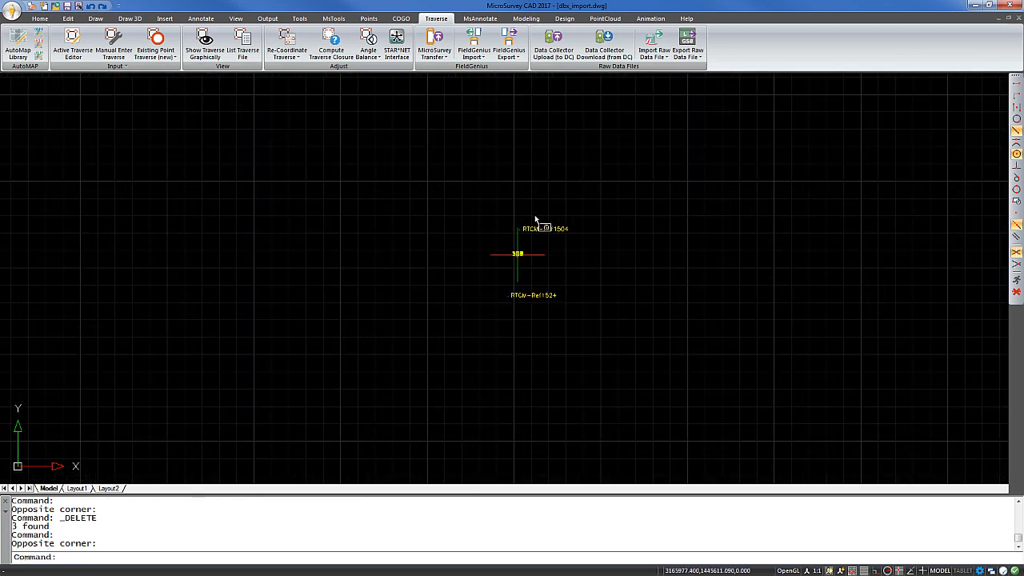
click(535, 219)
click(465, 246)
key(Delete)
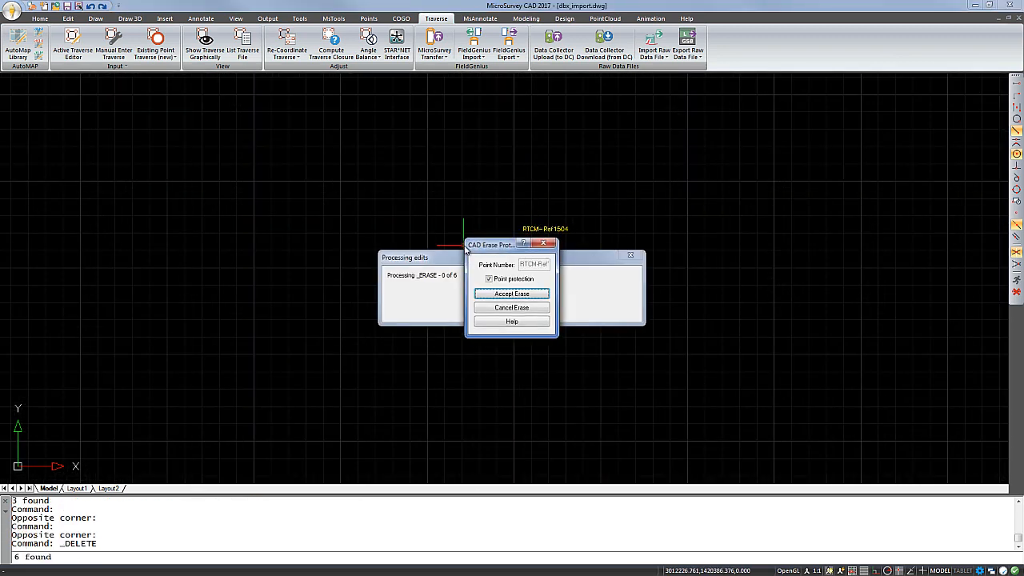
key(Return)
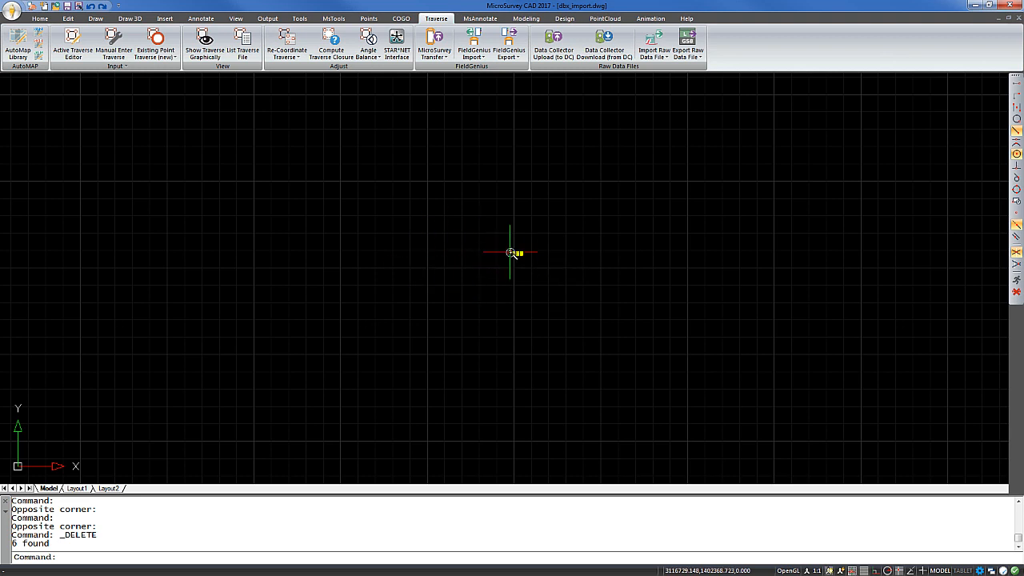
- Examine the imported survey points and connecting linework close up in the drawing
scroll(510, 253, up, 6)
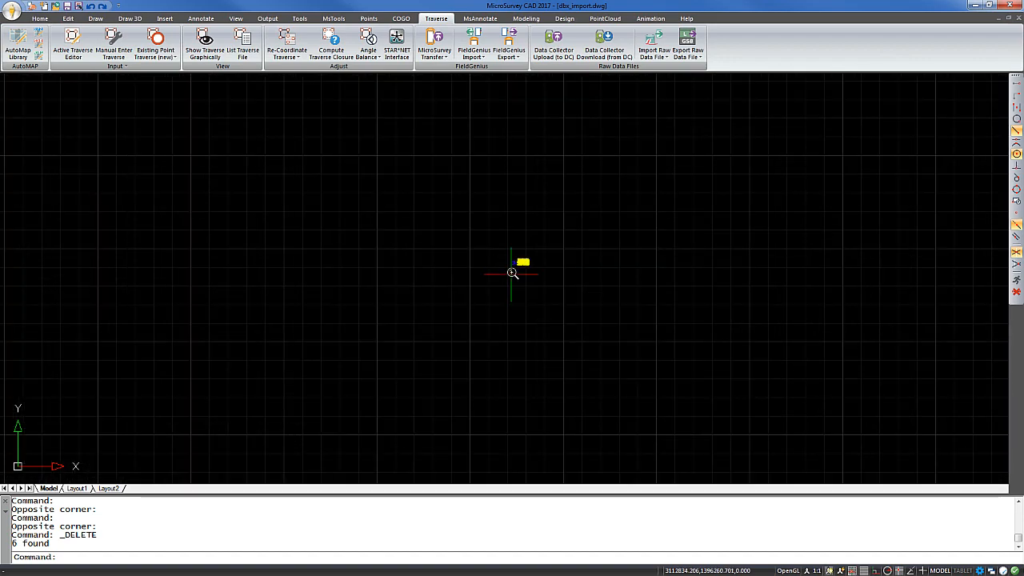
scroll(516, 254, up, 14)
middle_drag(453, 256, 305, 448)
scroll(427, 262, up, 4)
middle_drag(406, 263, 296, 265)
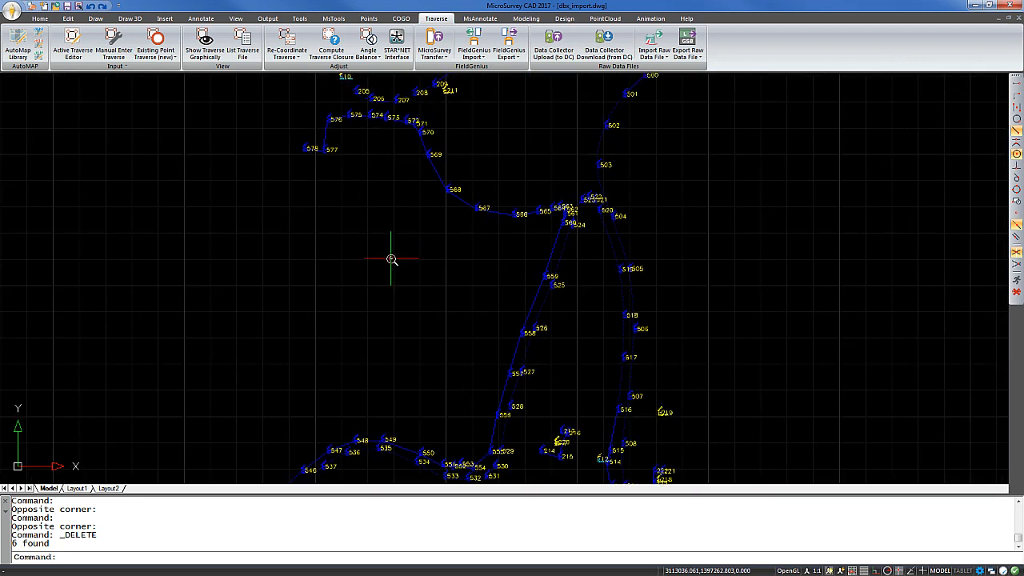
scroll(396, 258, down, 2)
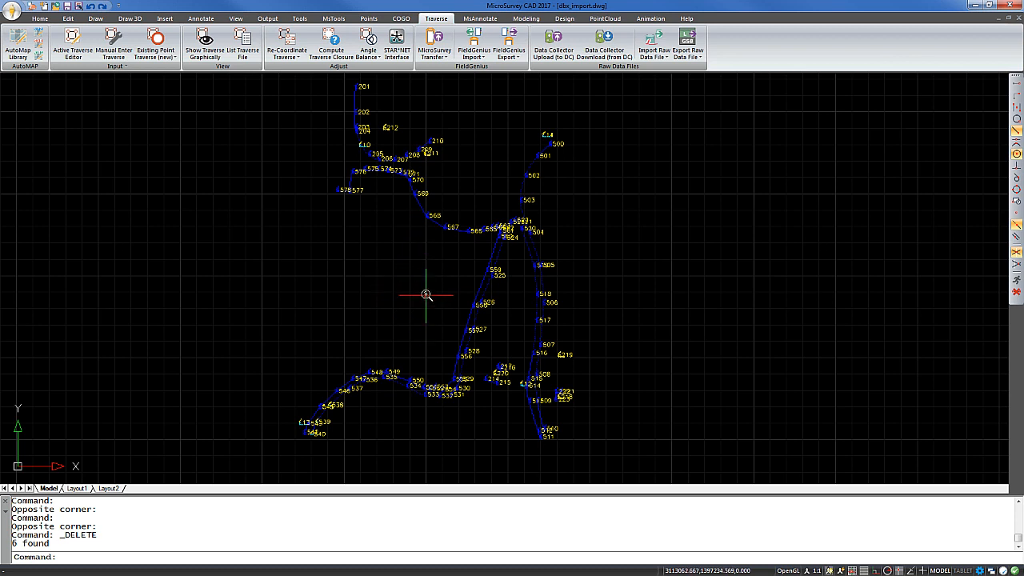
- Open the Active Coordinate Editor, view the image attached to point 10, and close the image viewer and editor
key(ctrl+shift+e)
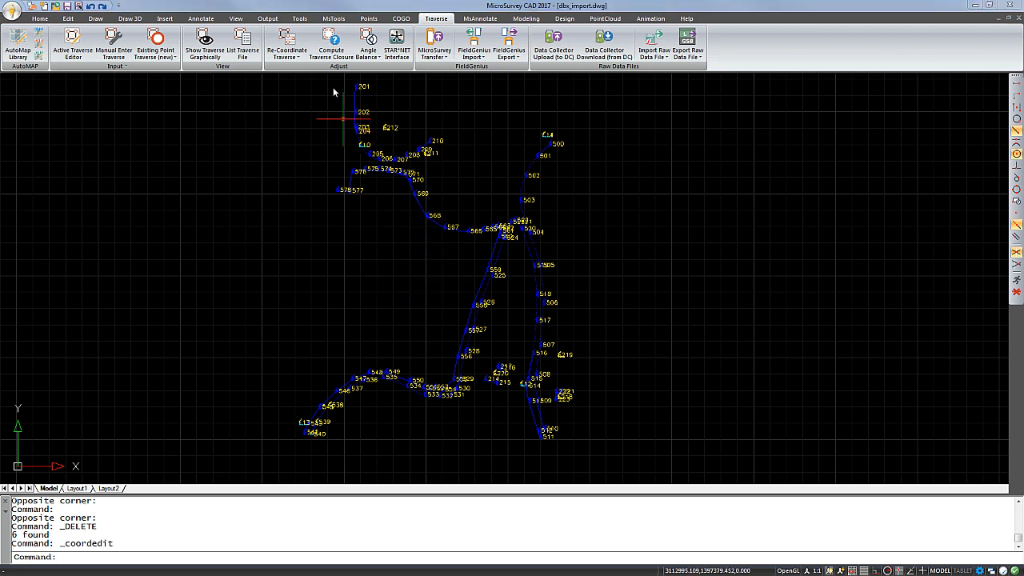
click(368, 20)
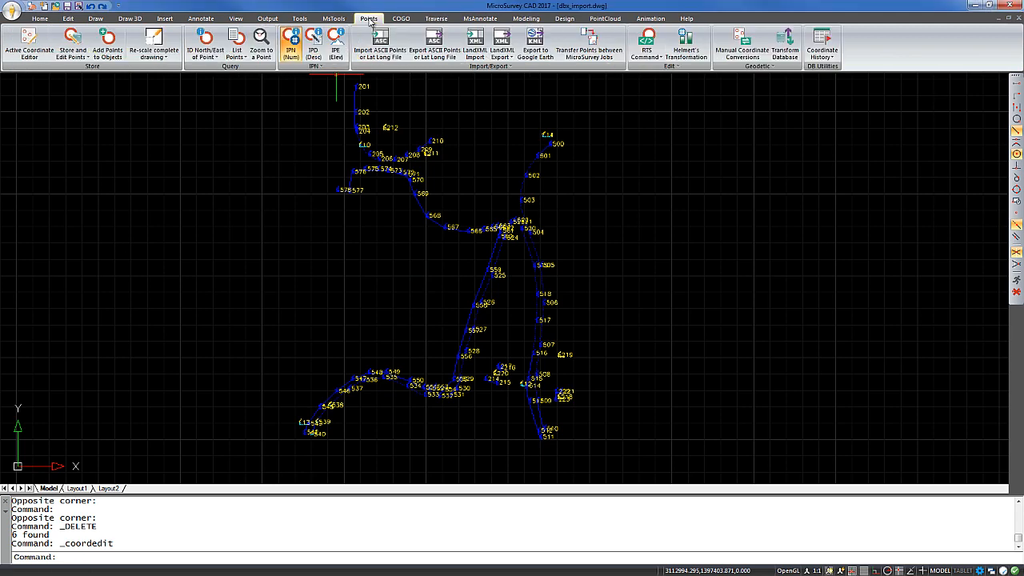
click(29, 35)
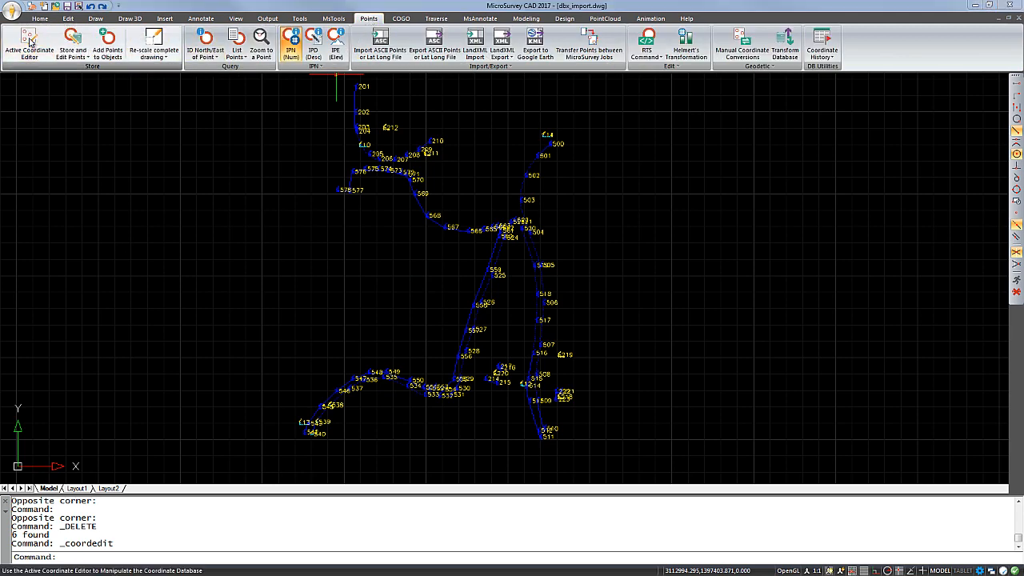
drag(410, 147, 426, 100)
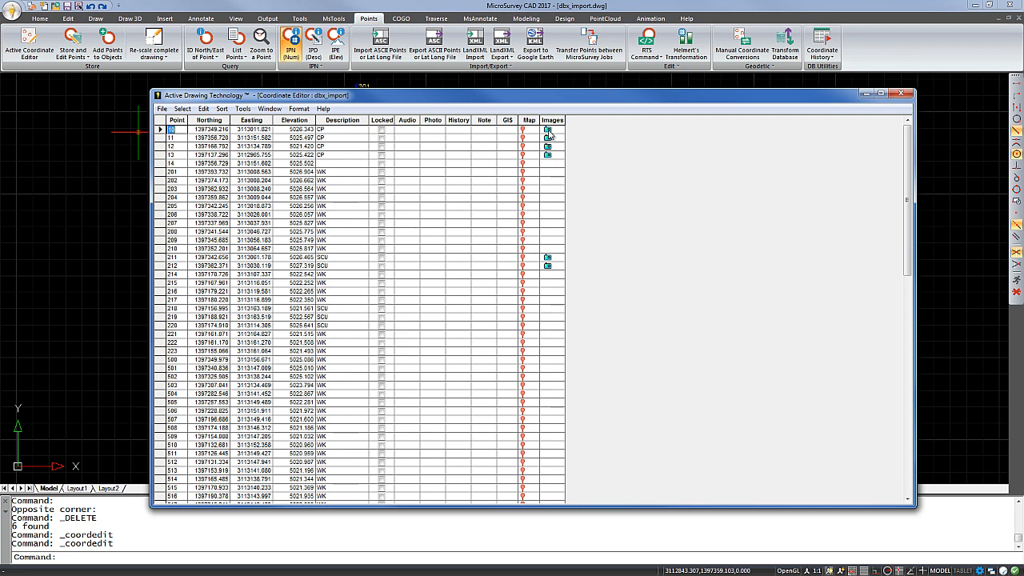
double_click(548, 132)
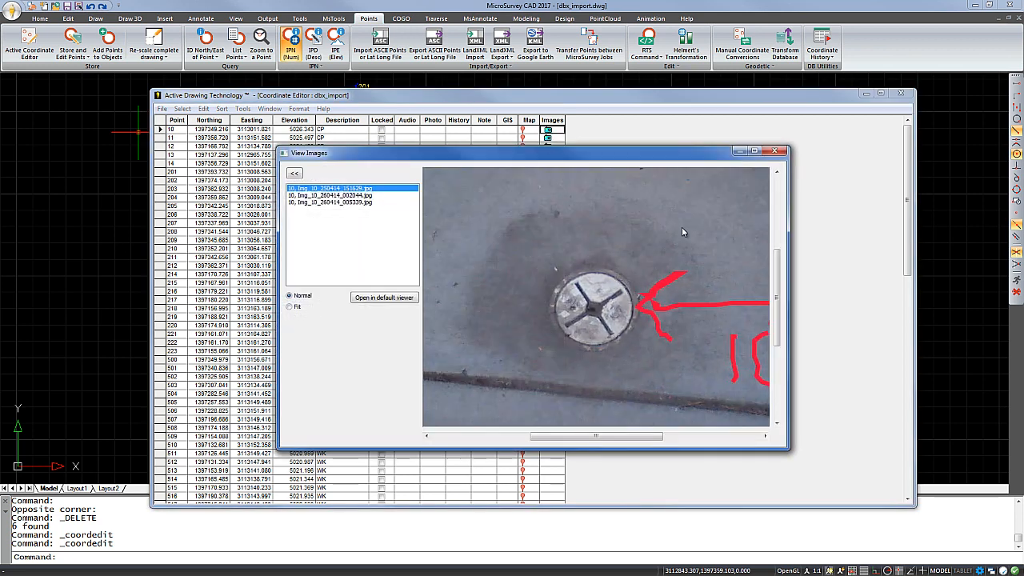
click(775, 152)
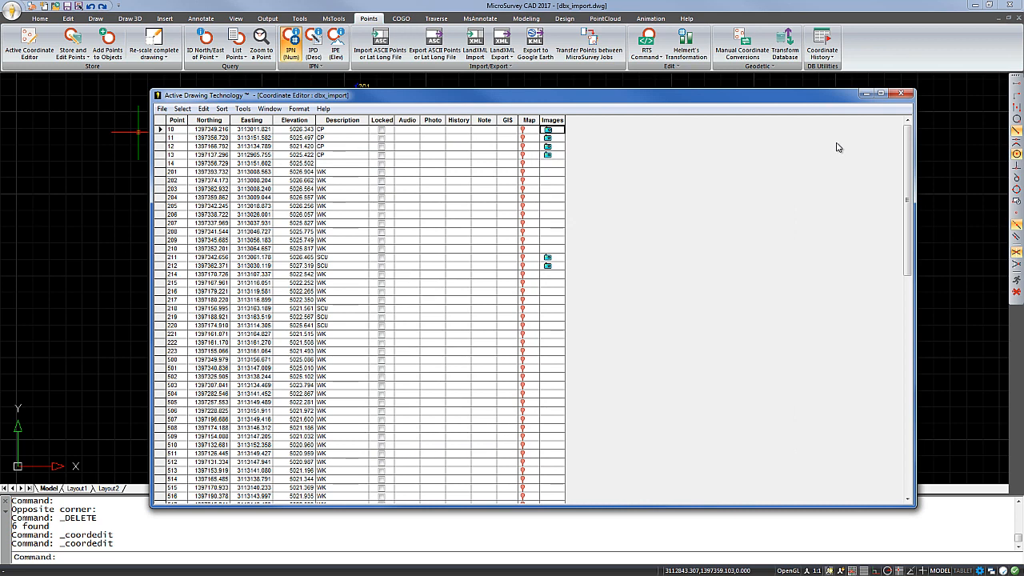
click(899, 95)
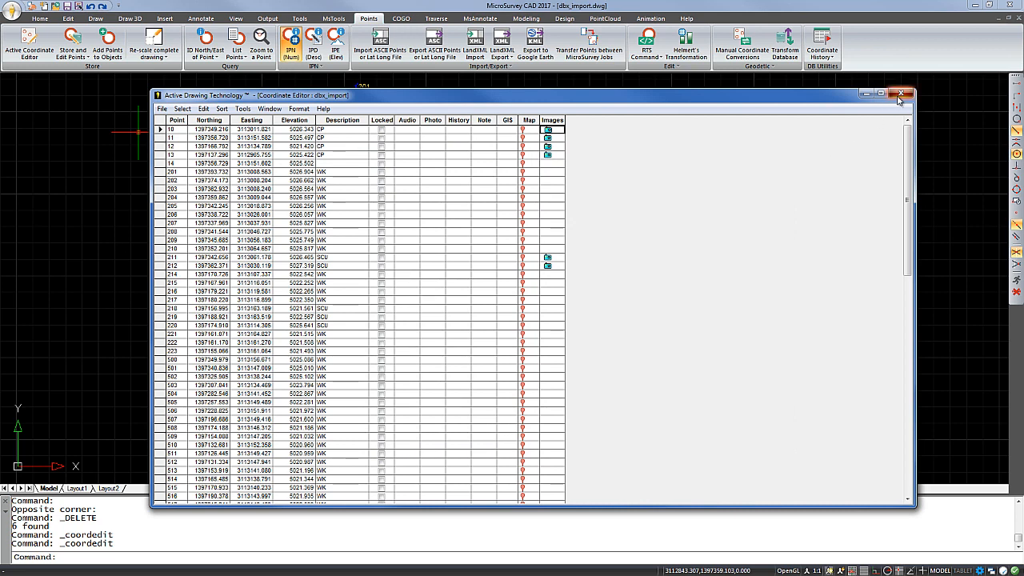